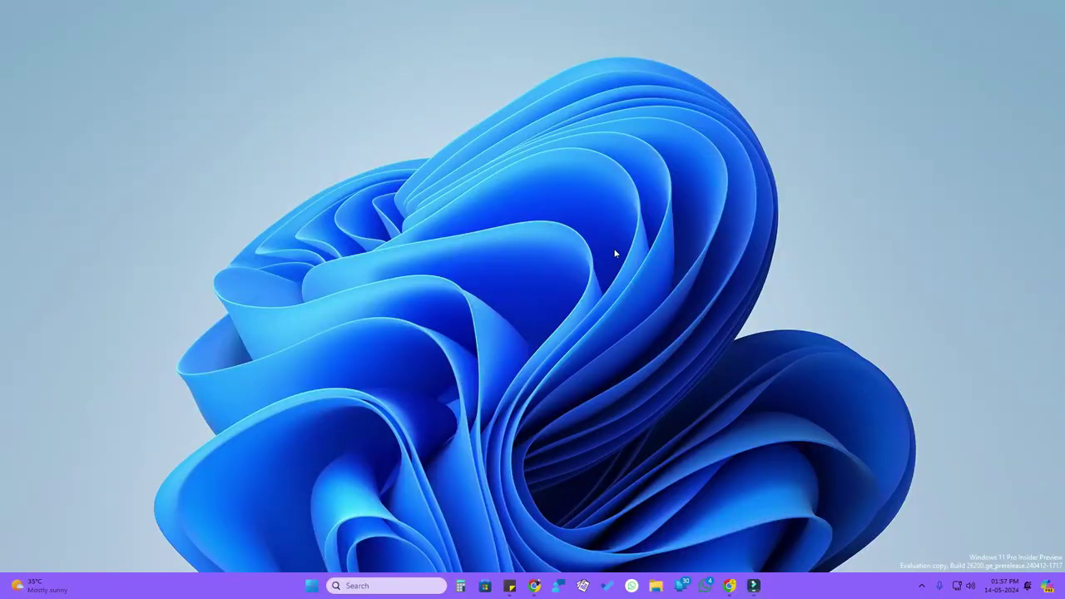
Search the taskbar for 'settings' and launch the Settings app.
click(358, 586)
text(settings)
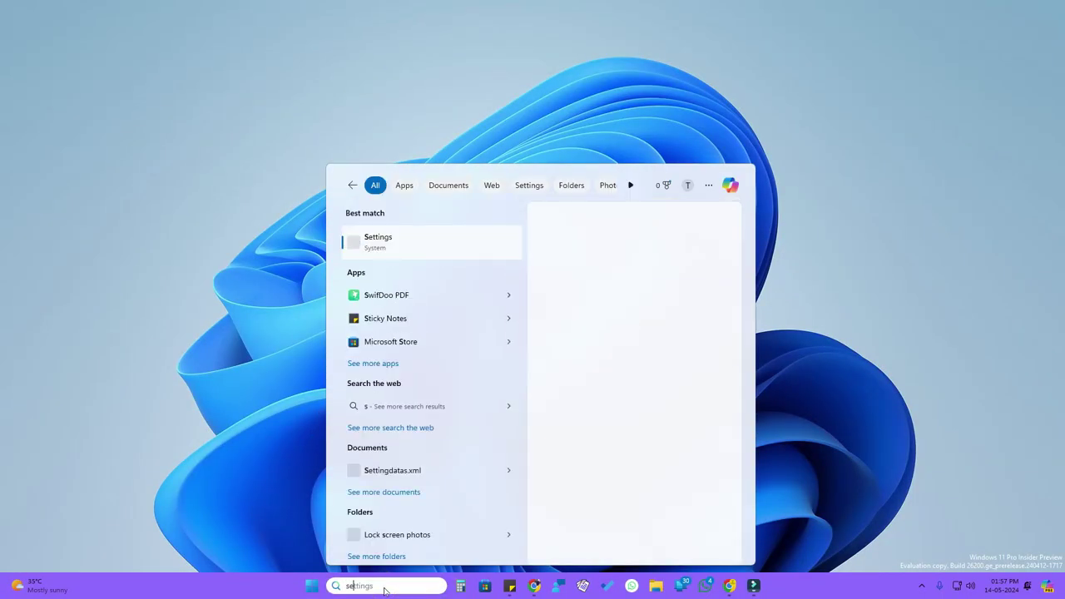
key(Return)
Under Personalization > Lock screen, set the sunset photo from Recent images as the background.
click(62, 209)
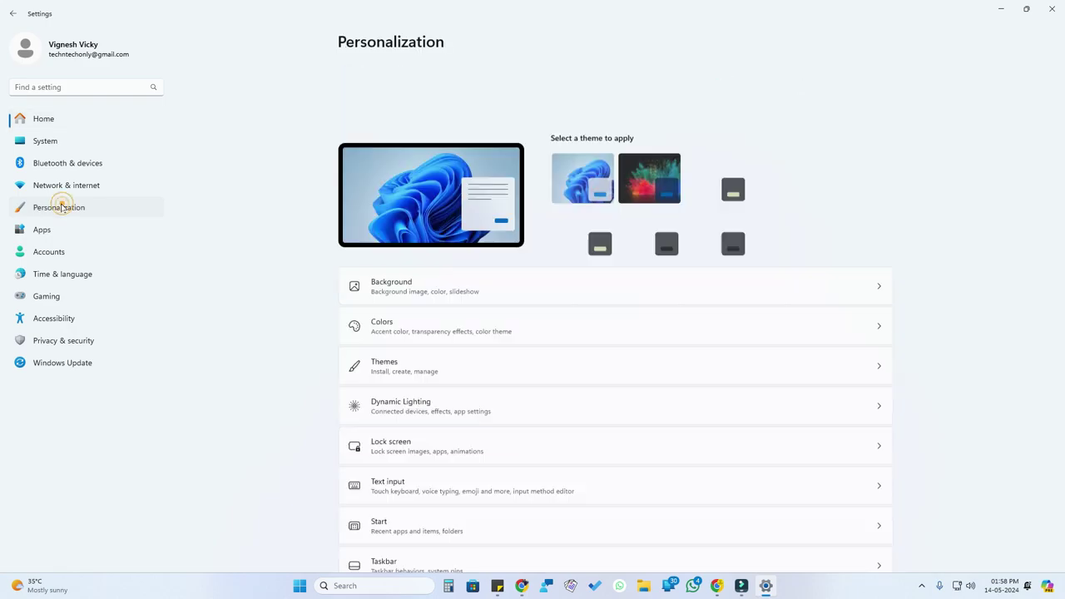
click(405, 382)
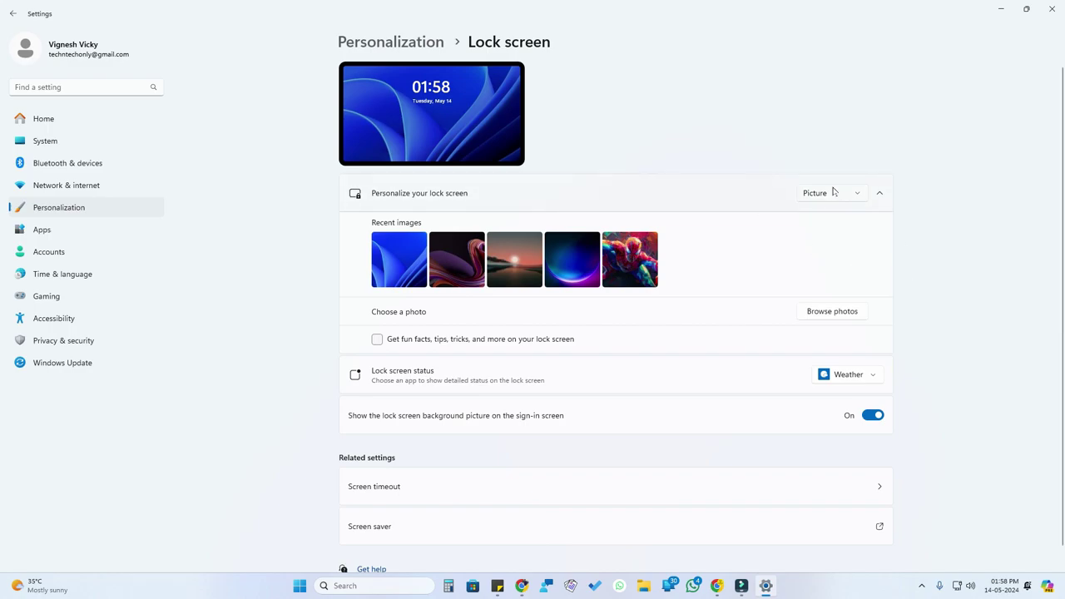
click(519, 256)
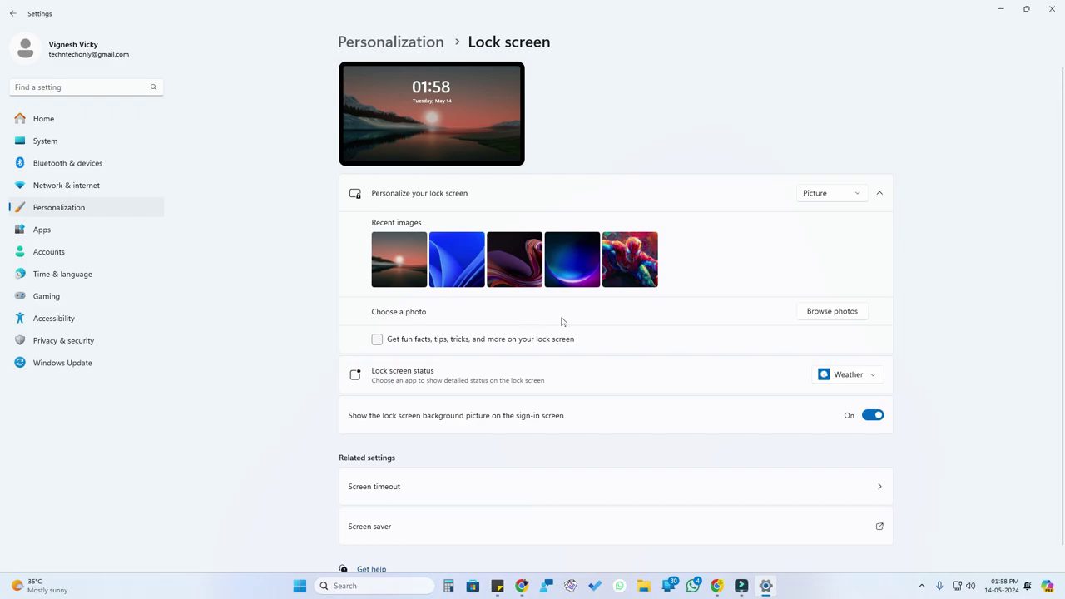
Set GNQaPhgXEAA5vDx.jpeg from Pictures as the lock screen picture and lock the PC to view it.
click(837, 313)
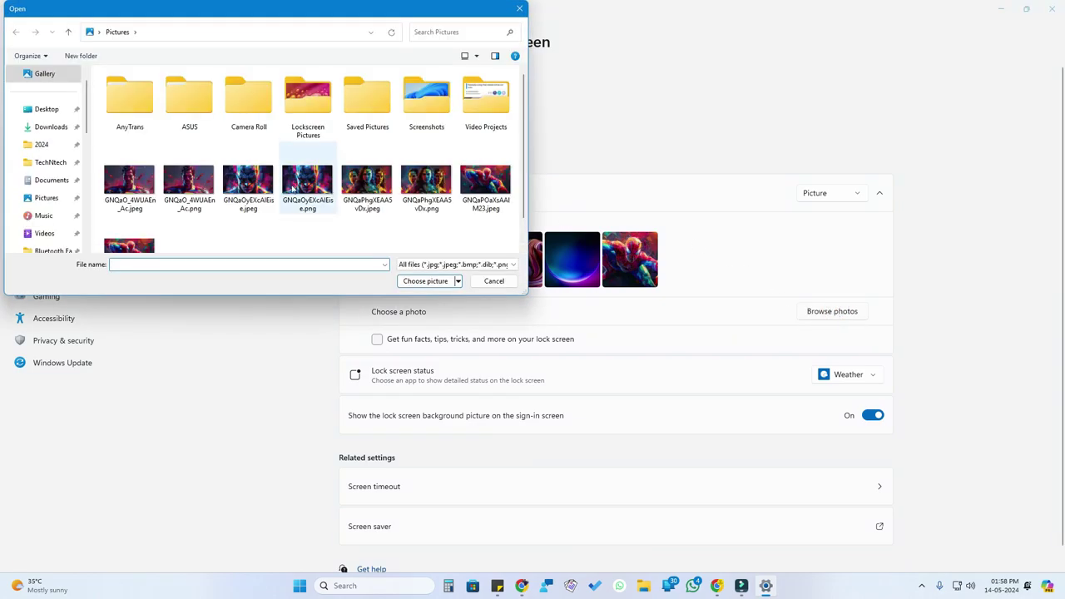
click(367, 185)
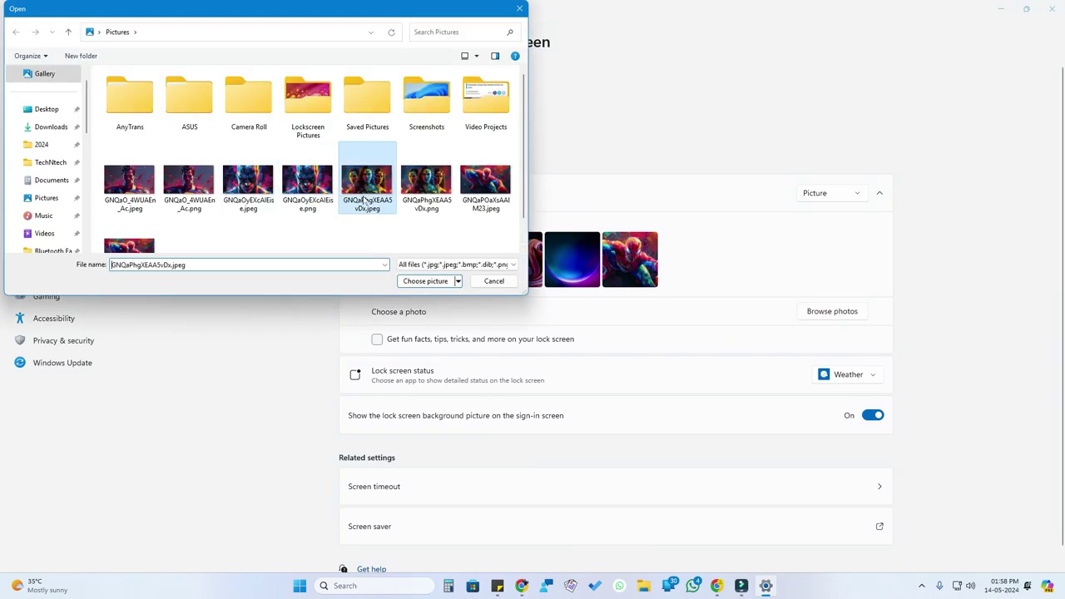
click(423, 282)
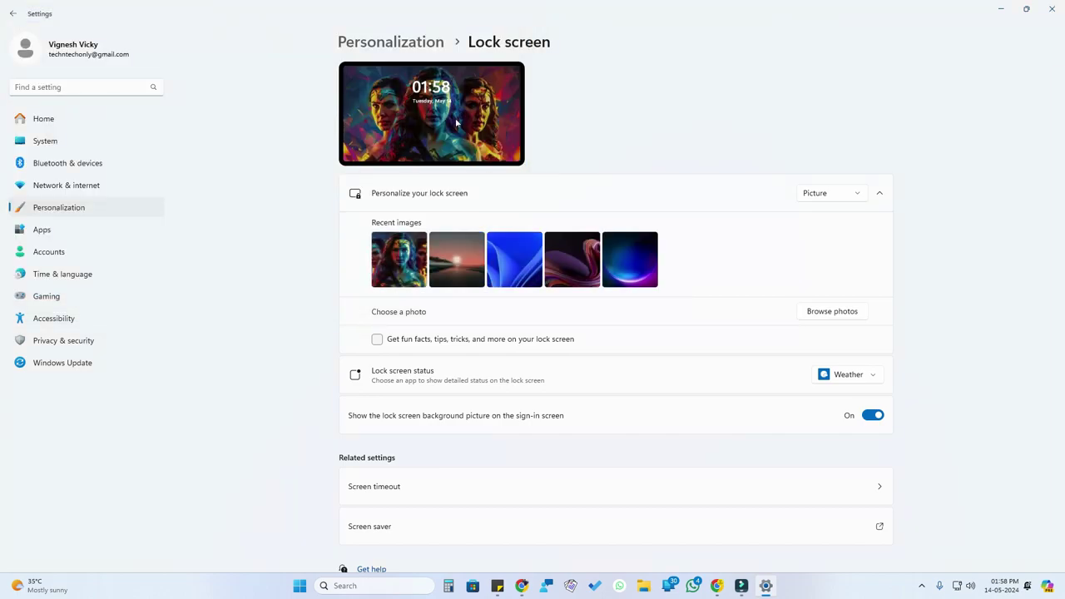
key(super+l)
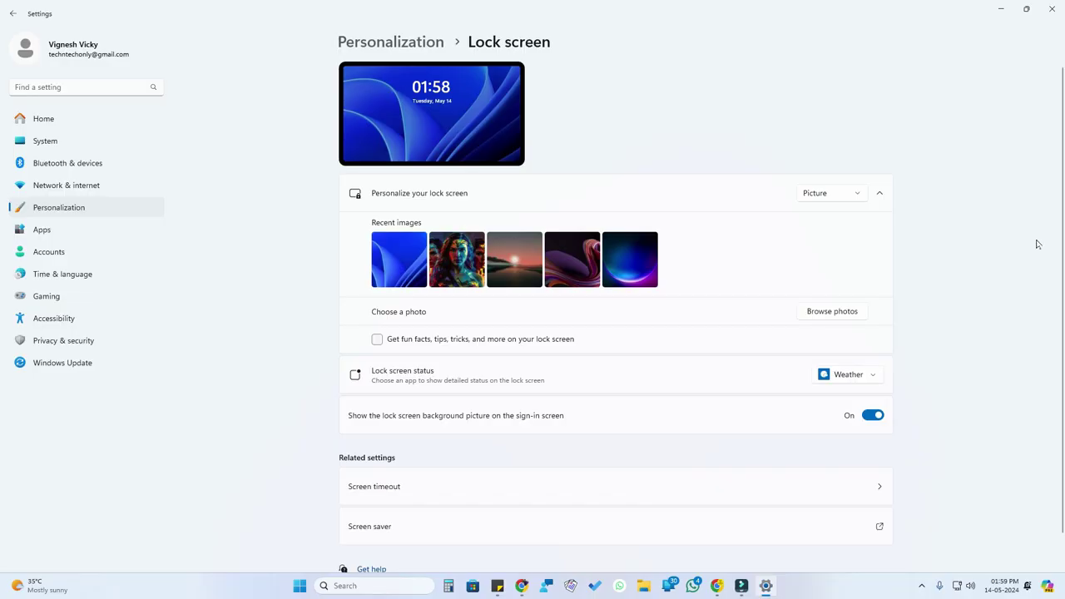
Change the lock screen background type to Slideshow and launch File Explorer.
click(819, 194)
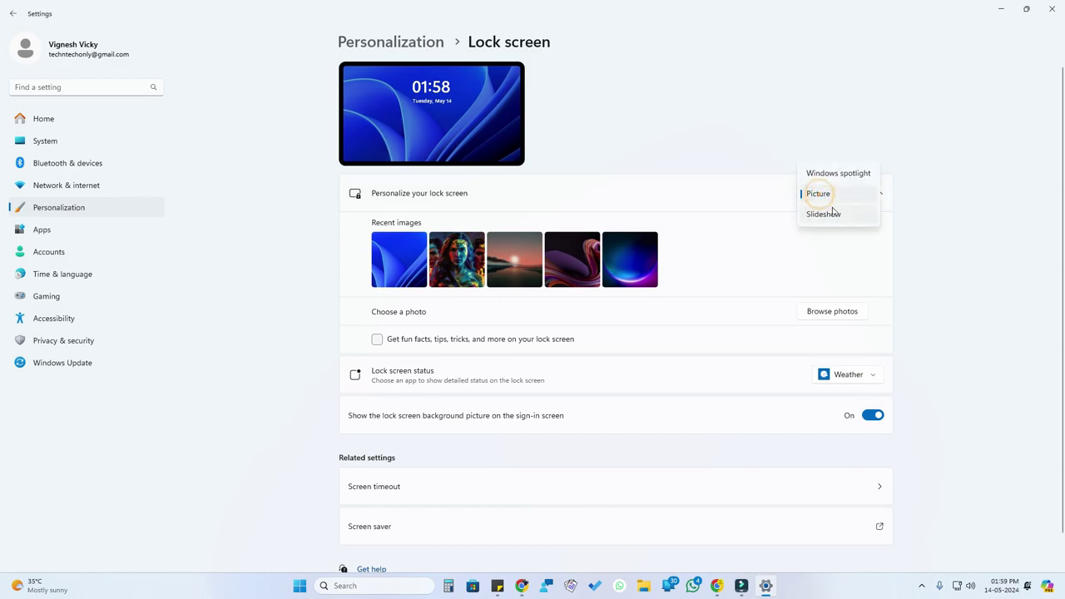
click(832, 214)
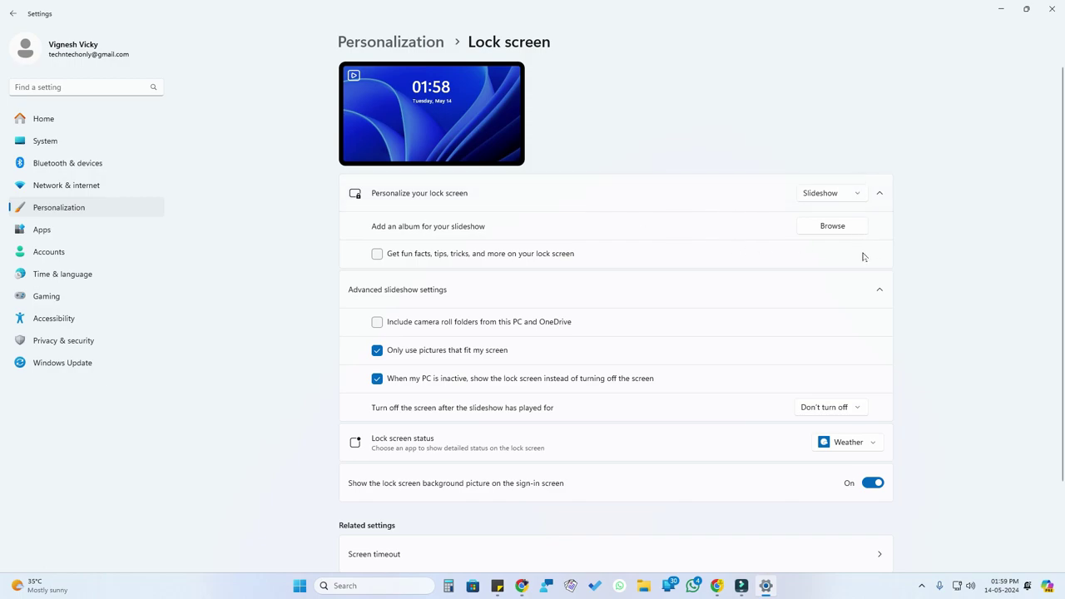
click(644, 585)
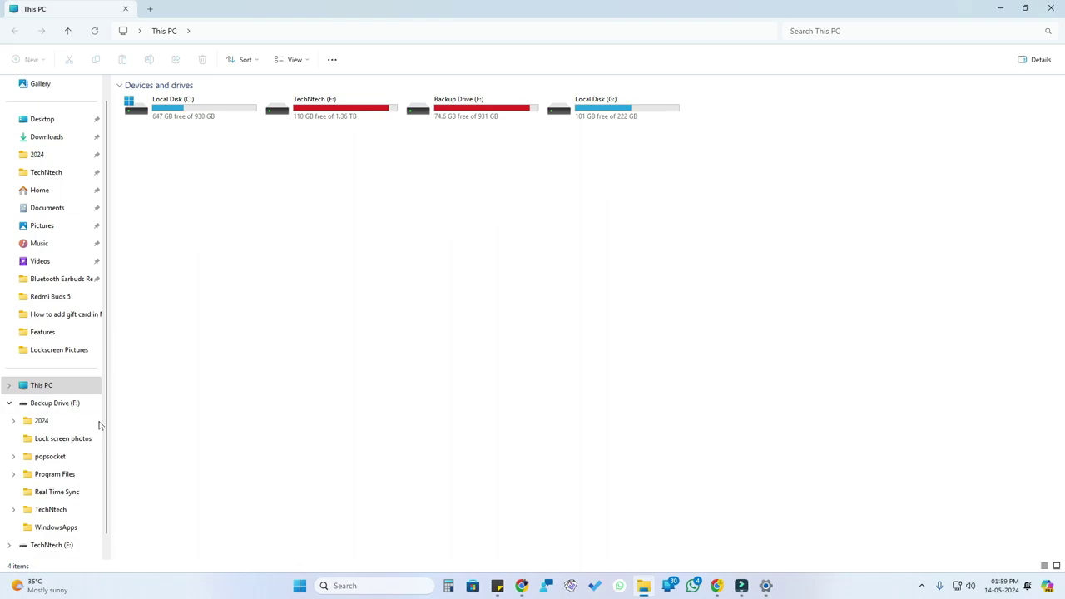
View the eight photos in Backup Drive (F:) > Lock screen photos, then return to Settings.
click(46, 228)
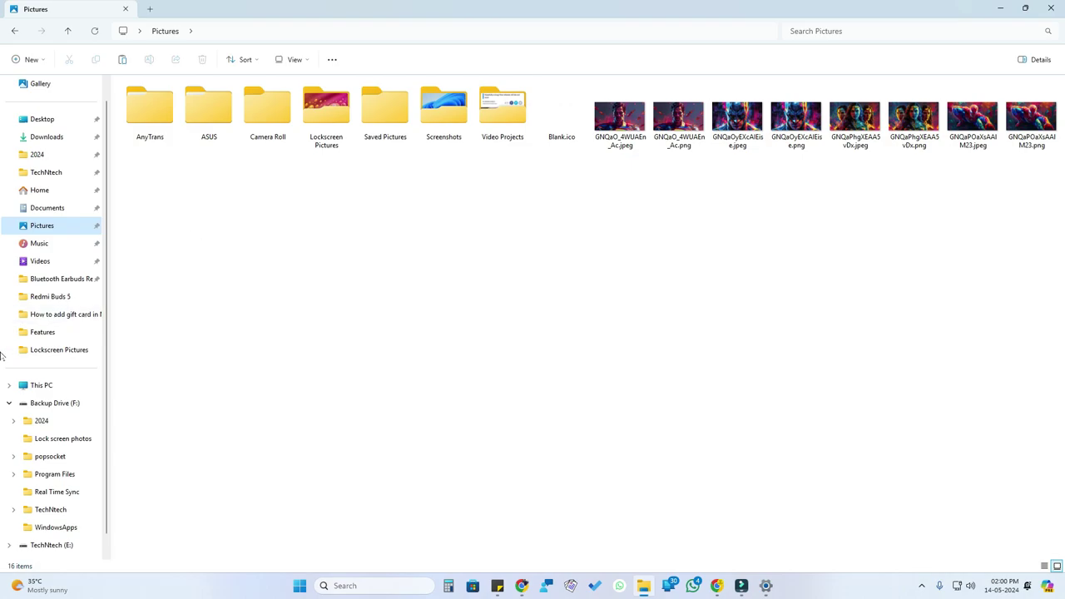
click(11, 385)
click(60, 388)
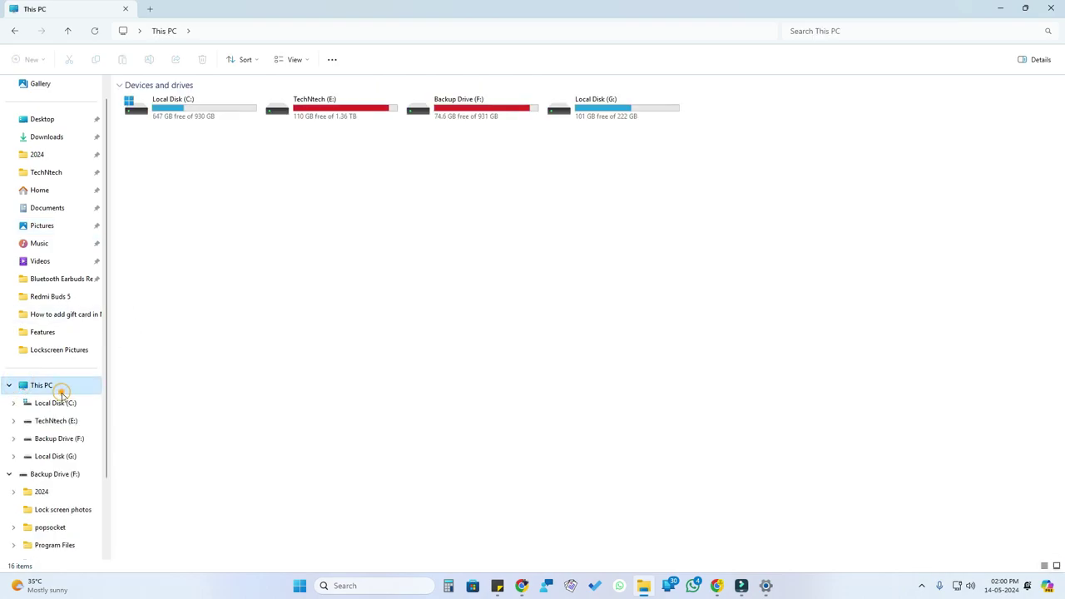
click(464, 119)
double_click(463, 119)
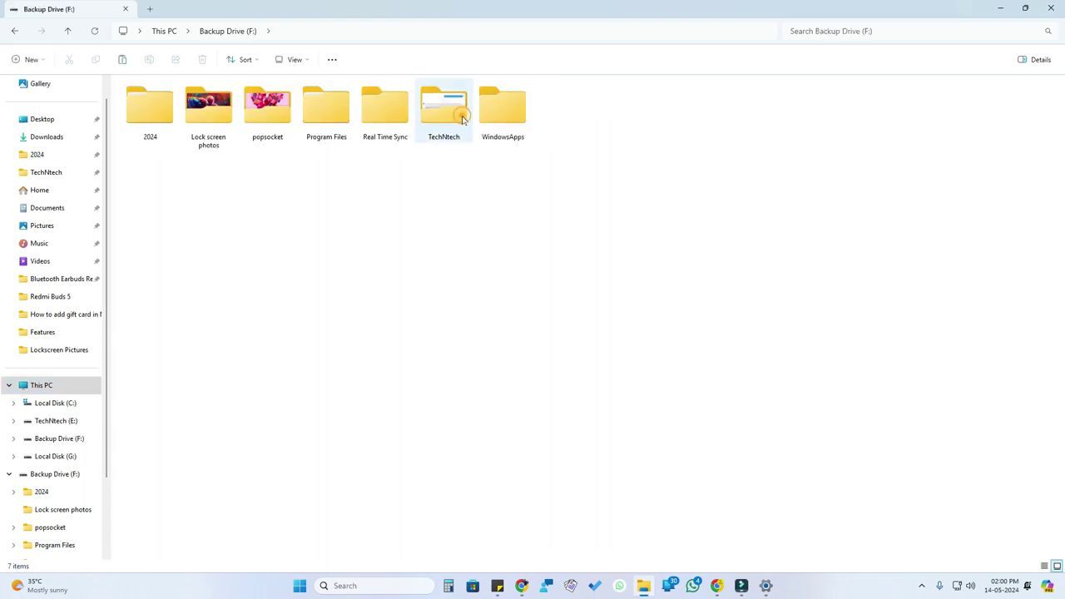
click(201, 123)
double_click(201, 122)
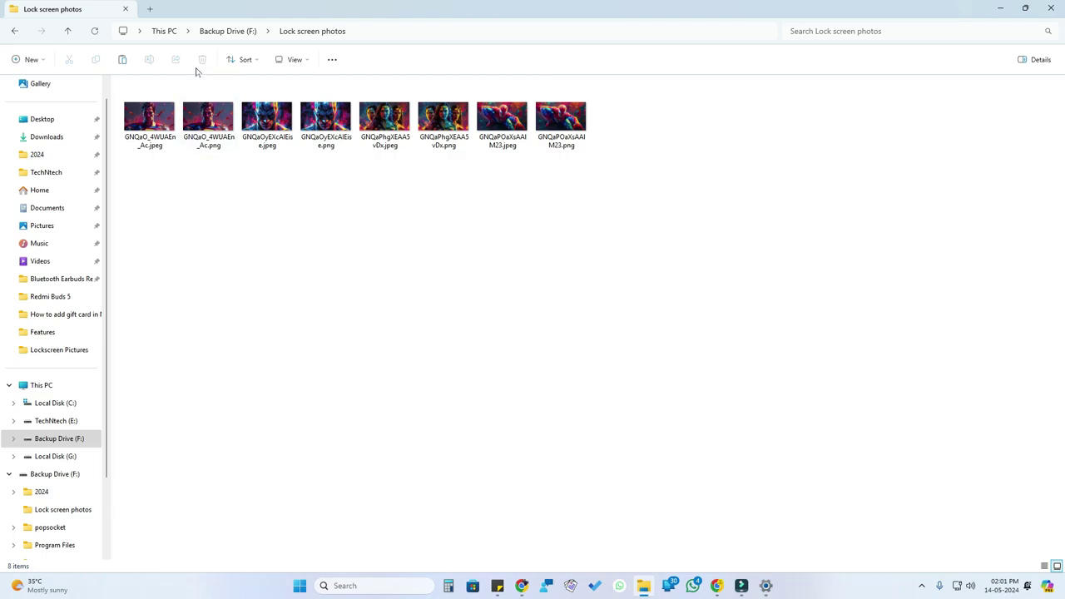
key(alt+Tab)
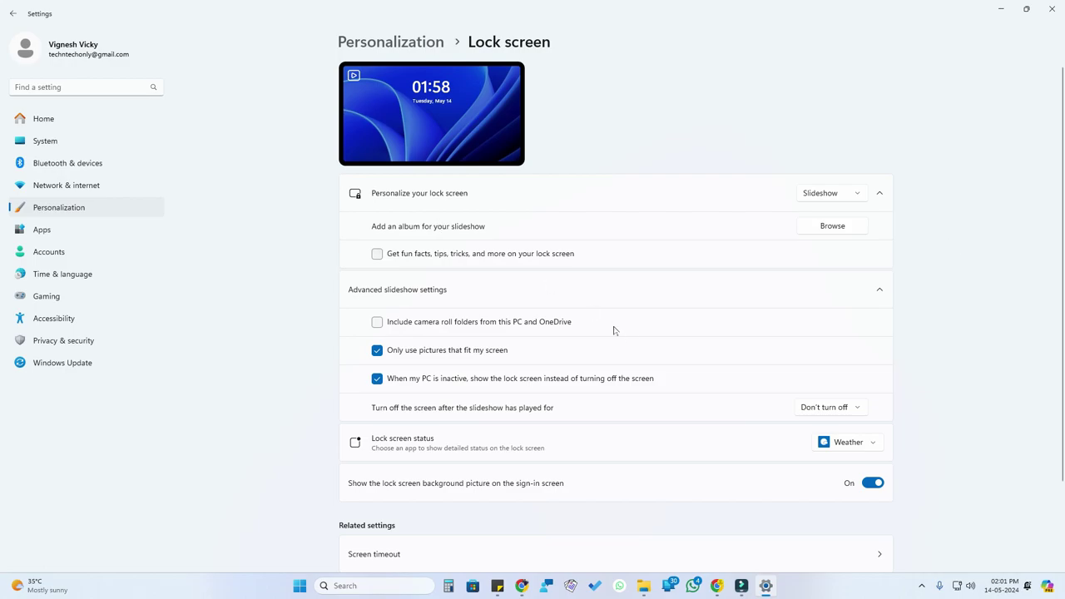
Start adding a slideshow album and navigate the folder picker into Lock screen photos on Backup Drive (F:).
click(844, 223)
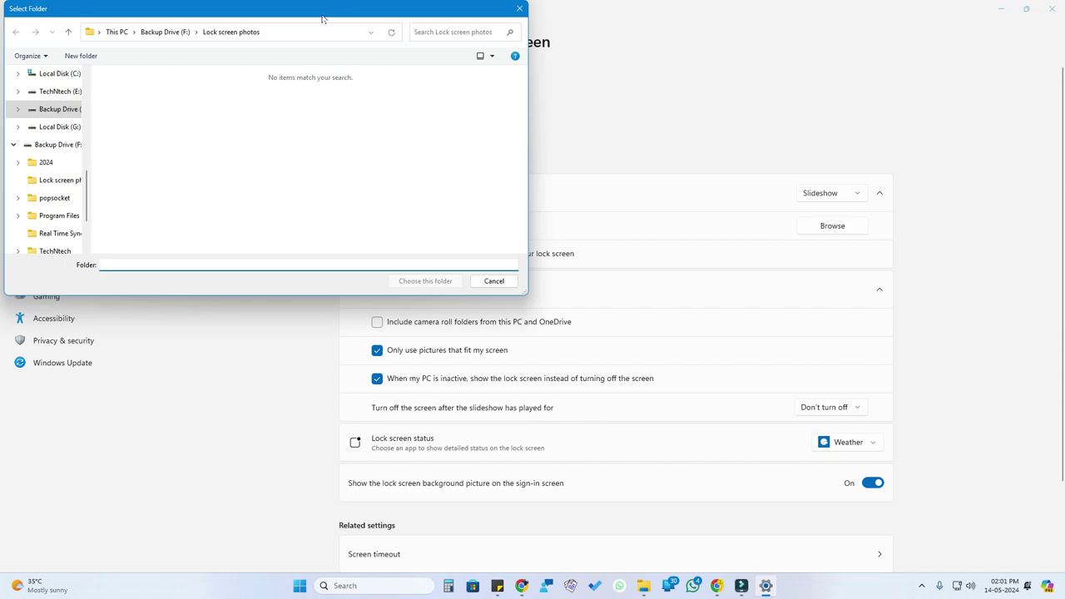
drag(322, 14, 497, 87)
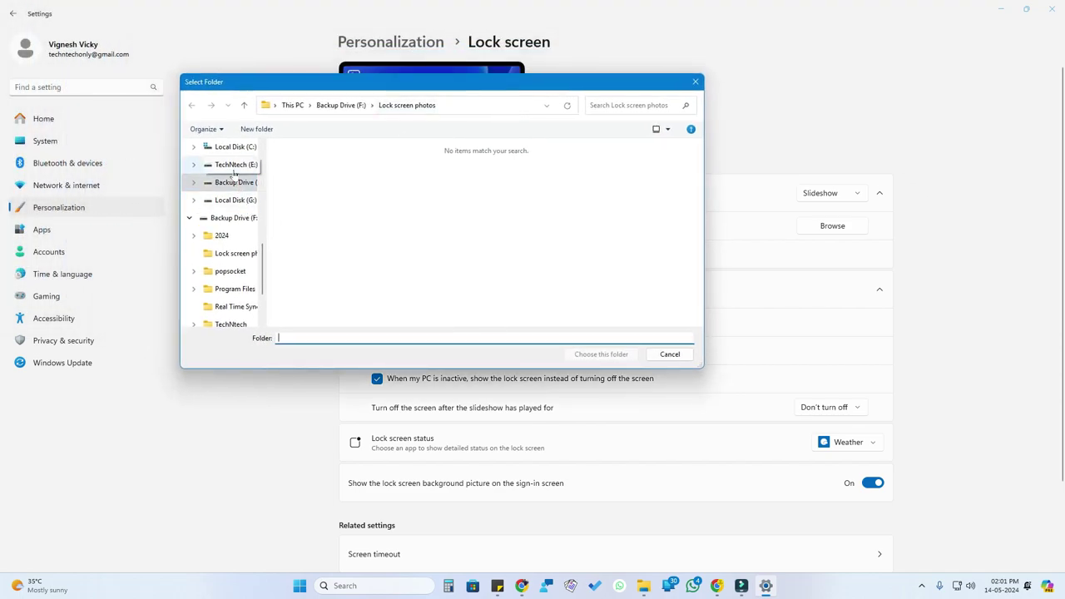
scroll(223, 213, up, 3)
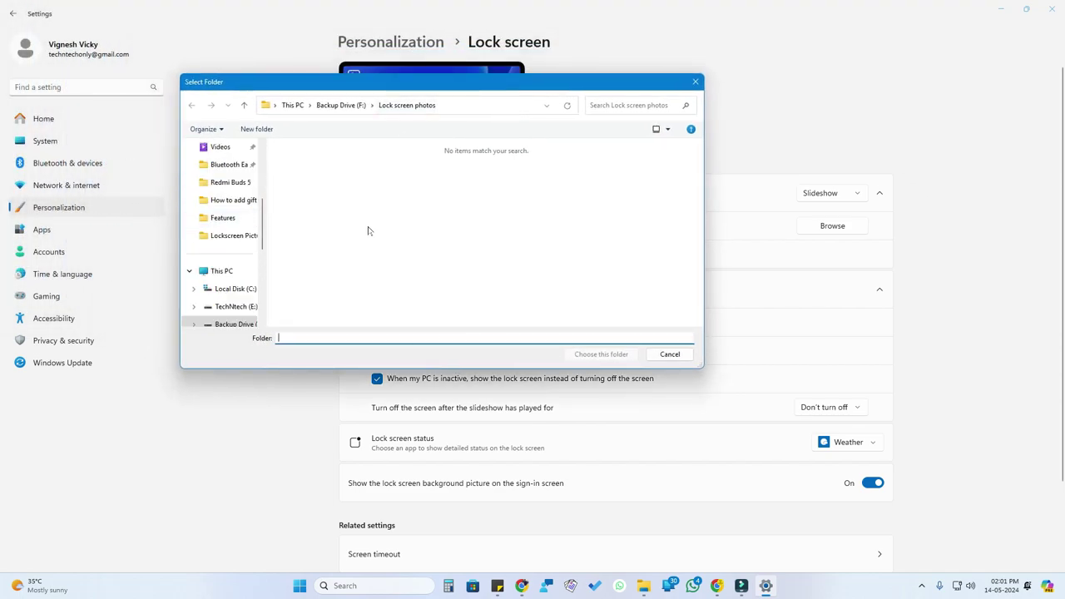
scroll(237, 215, down, 3)
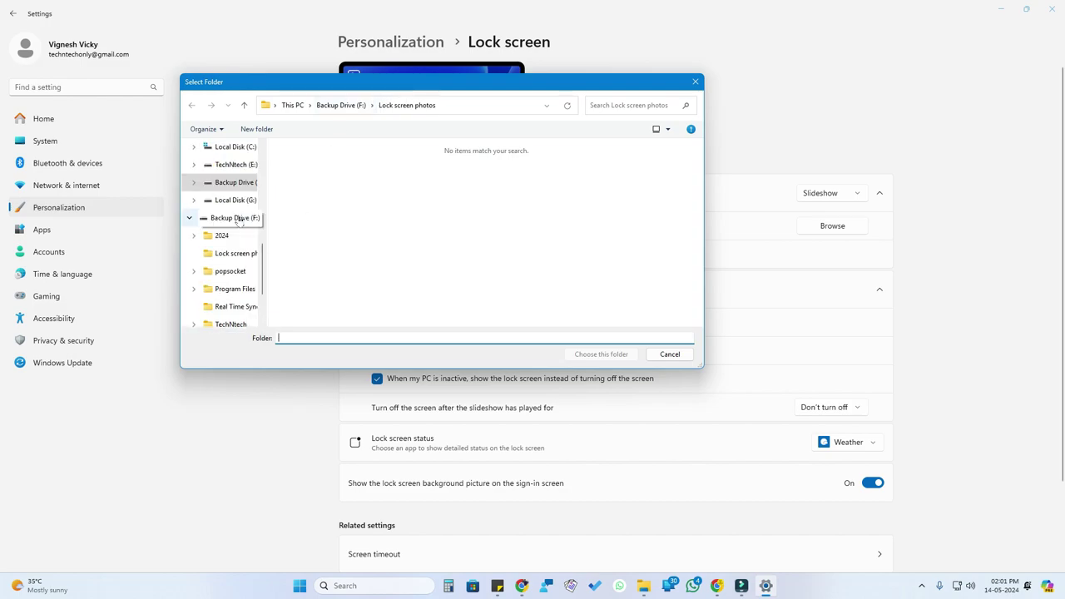
click(237, 183)
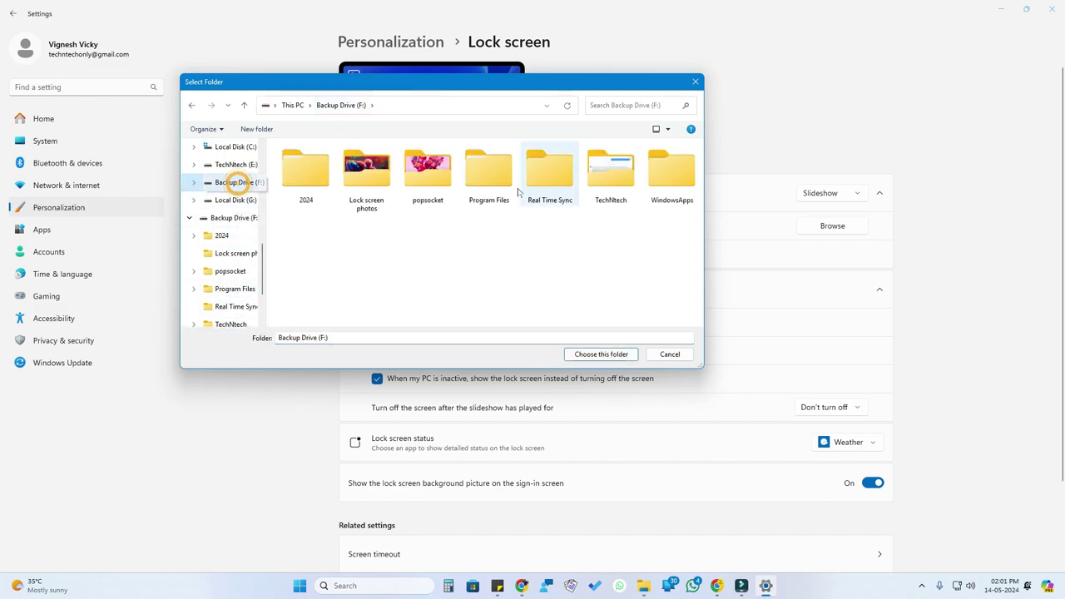
click(368, 193)
double_click(368, 193)
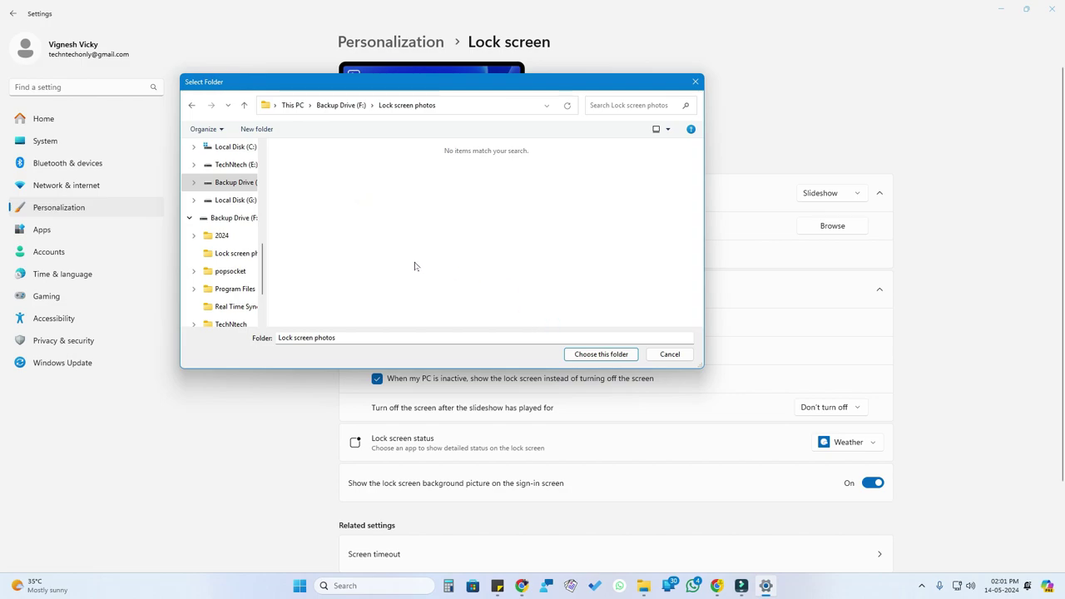
Go back up to This PC and reopen Backup Drive (F:) > Lock screen photos.
scroll(213, 178, down, 2)
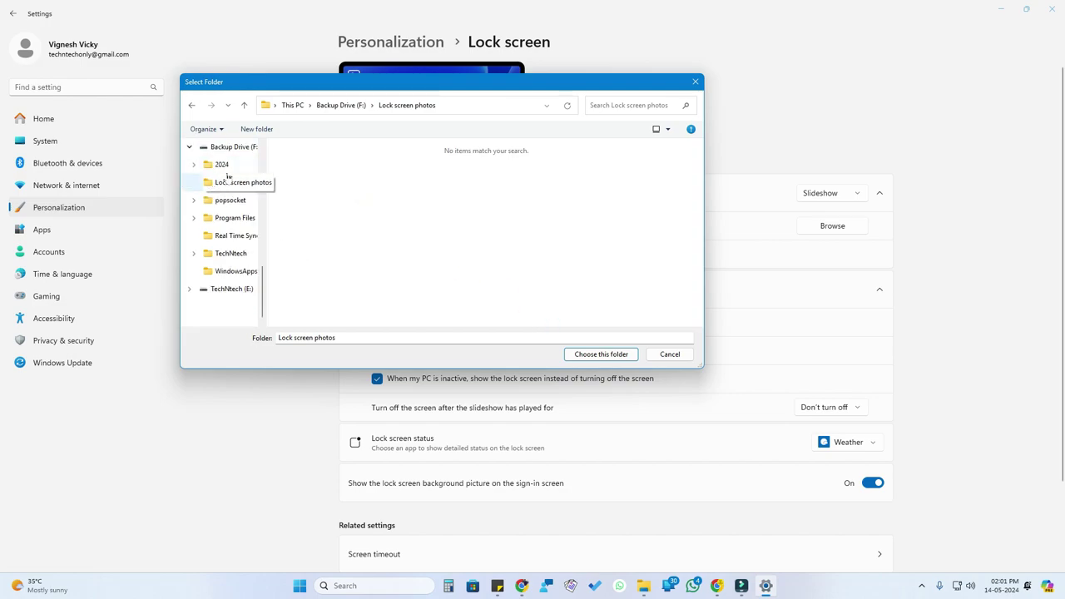
scroll(211, 222, up, 3)
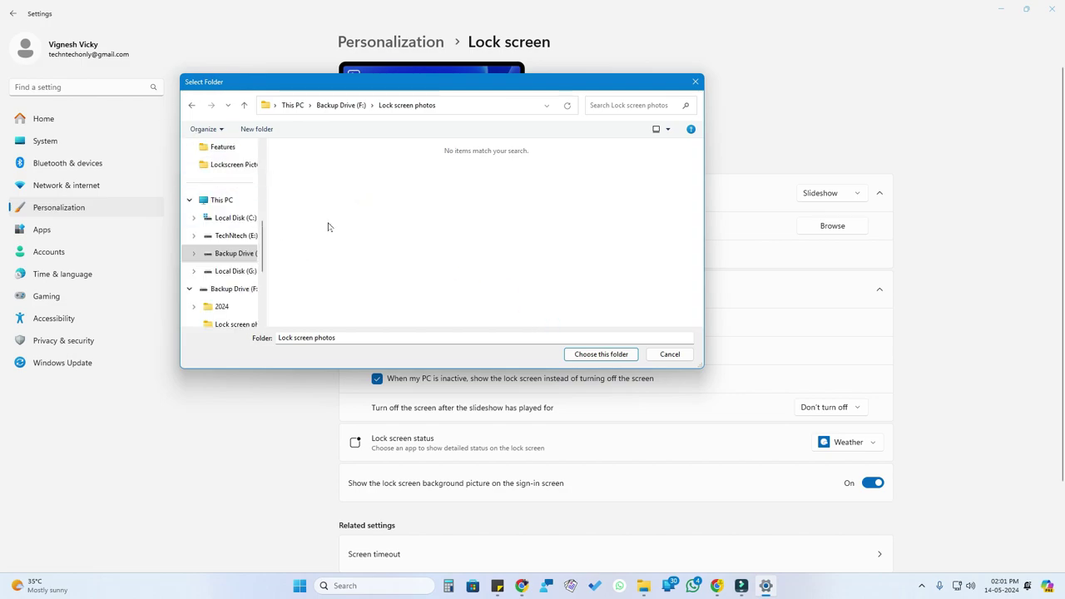
click(231, 289)
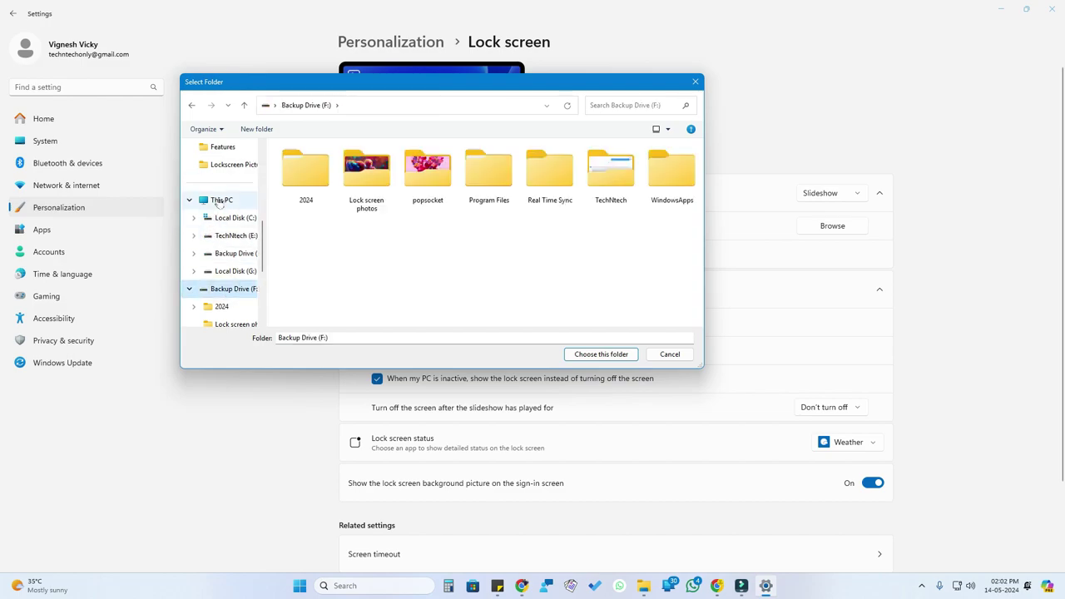
click(220, 201)
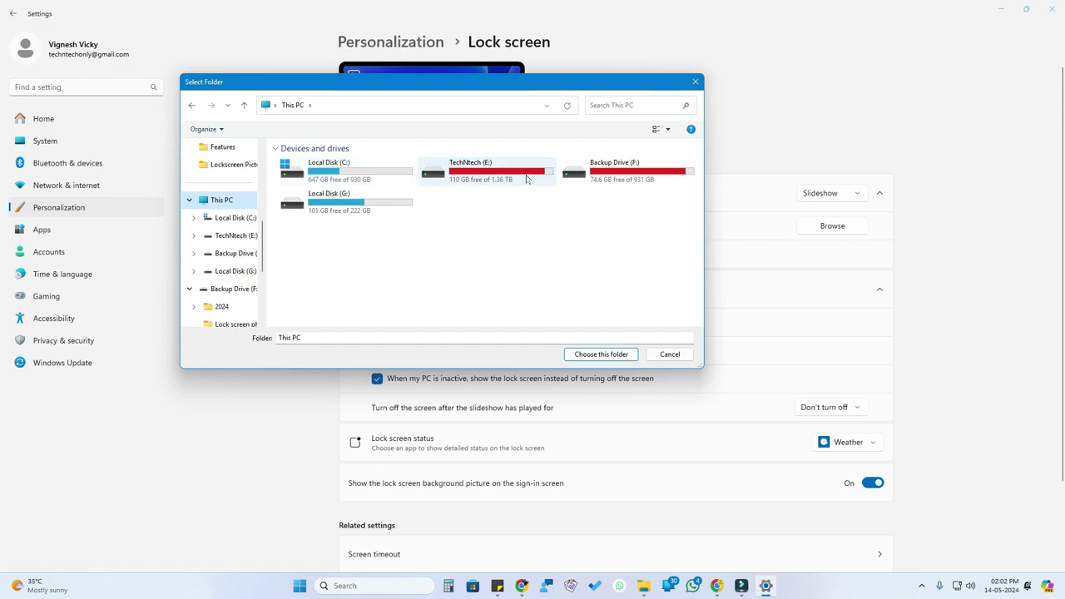
double_click(620, 172)
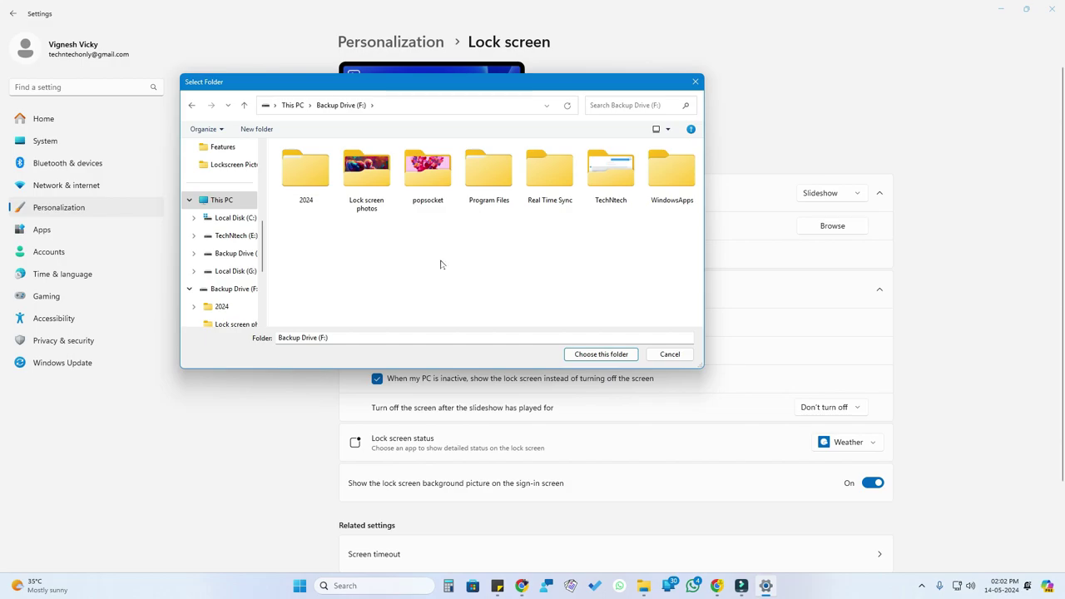
click(244, 202)
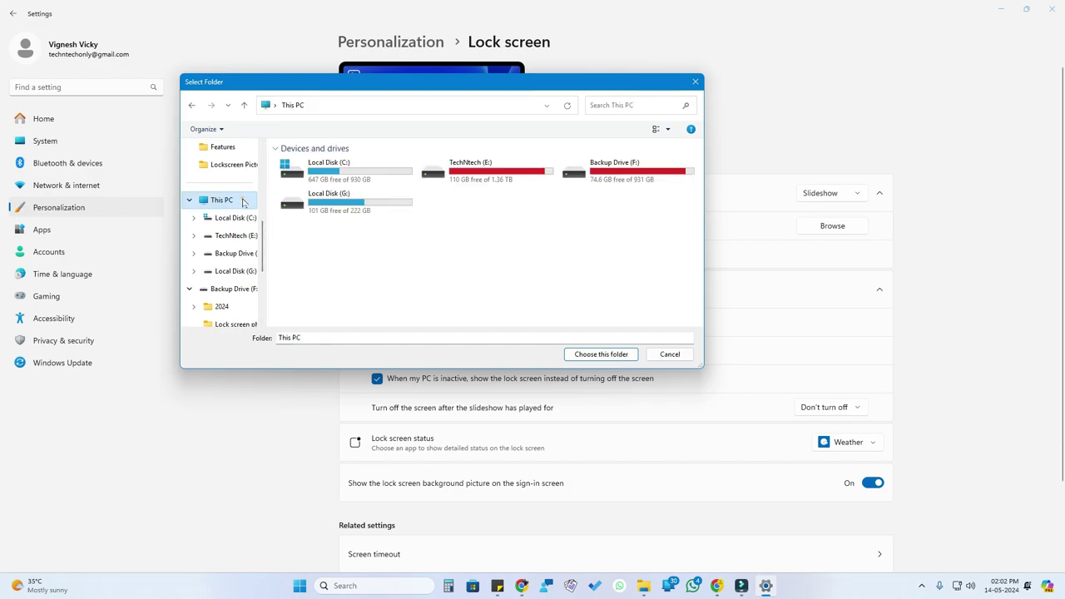
double_click(593, 173)
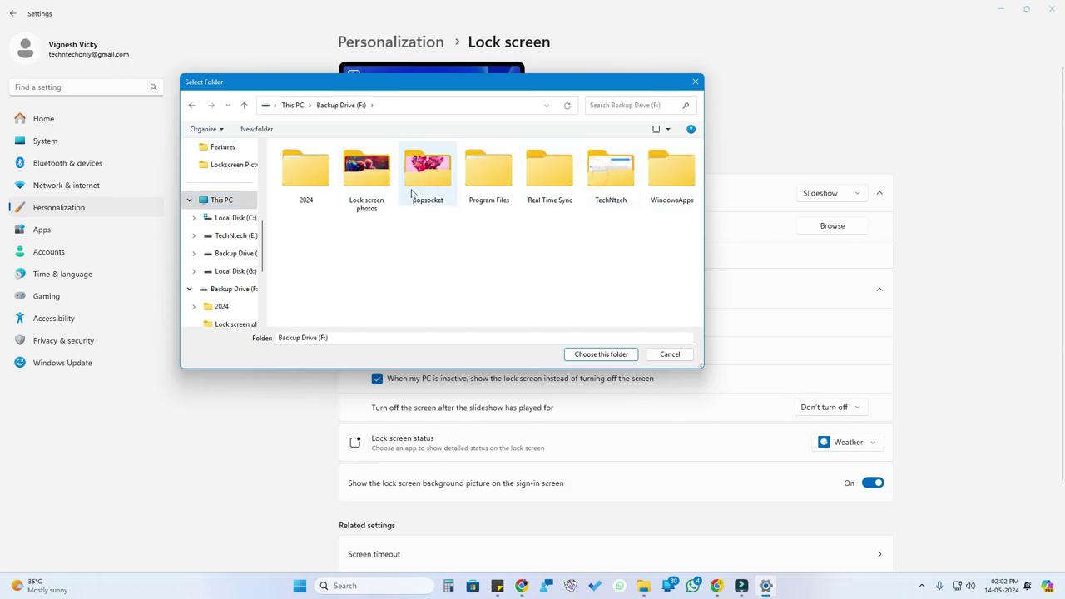
click(372, 173)
double_click(372, 173)
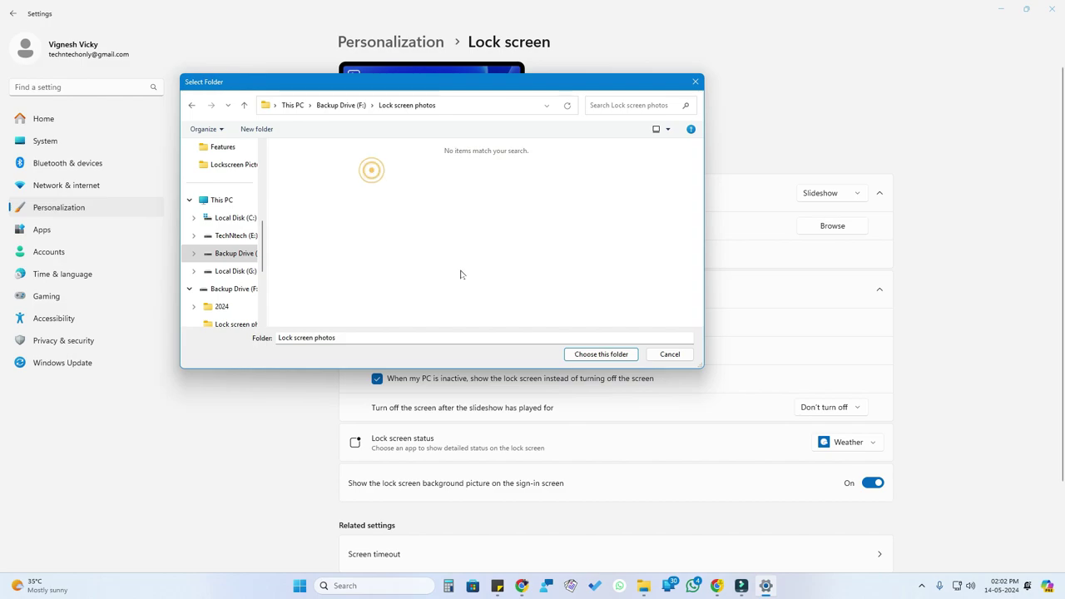
Confirm Lock screen photos as the slideshow album and lock the PC to check it.
click(601, 355)
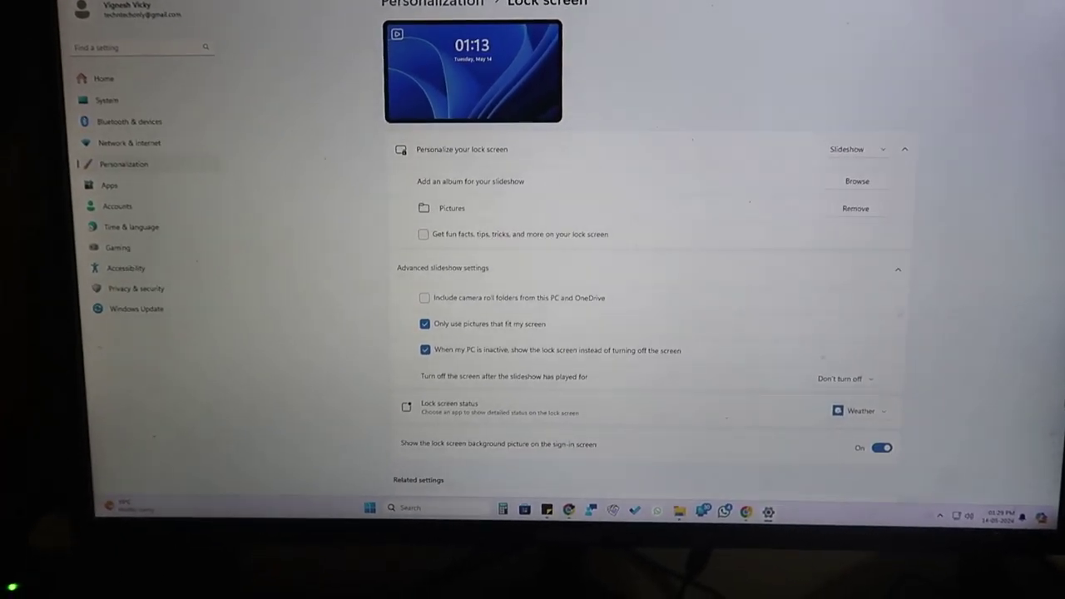
key(super+l)
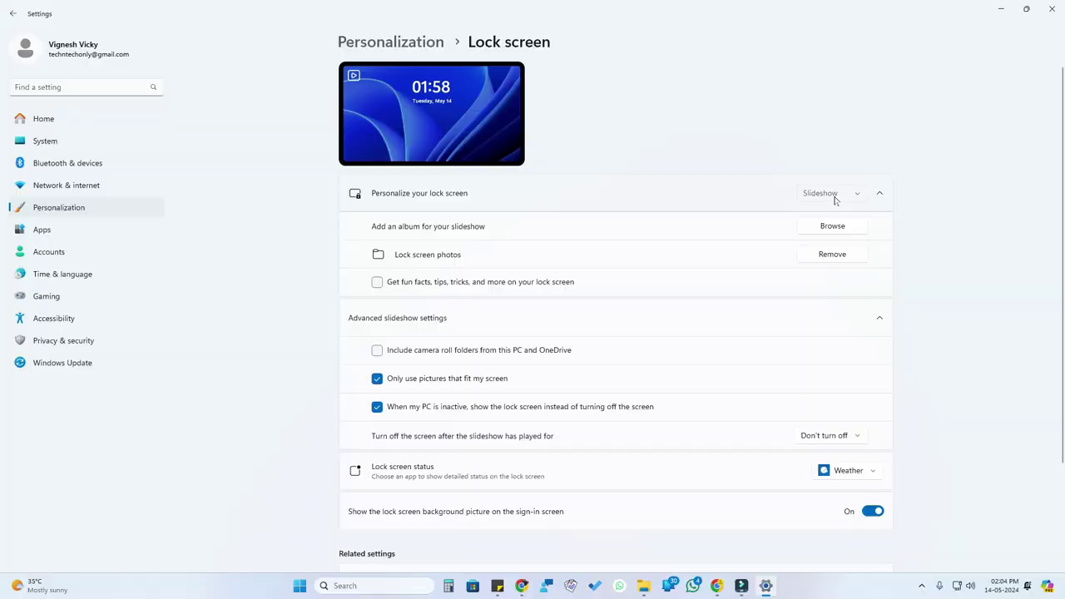
Set the colourful three-figure artwork as the lock screen picture, then switch back to Slideshow.
click(836, 174)
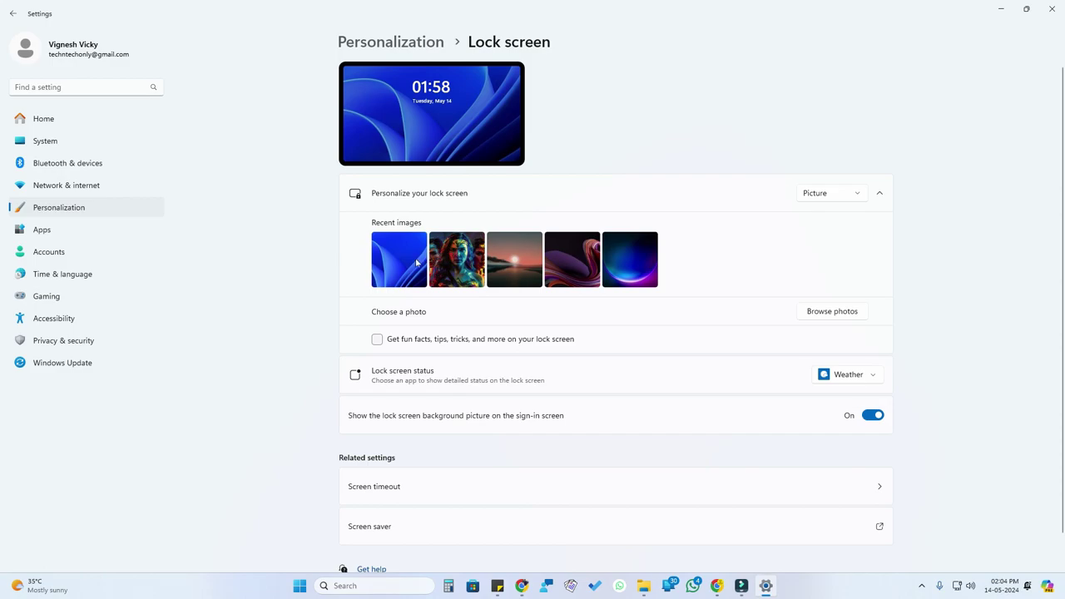
click(464, 271)
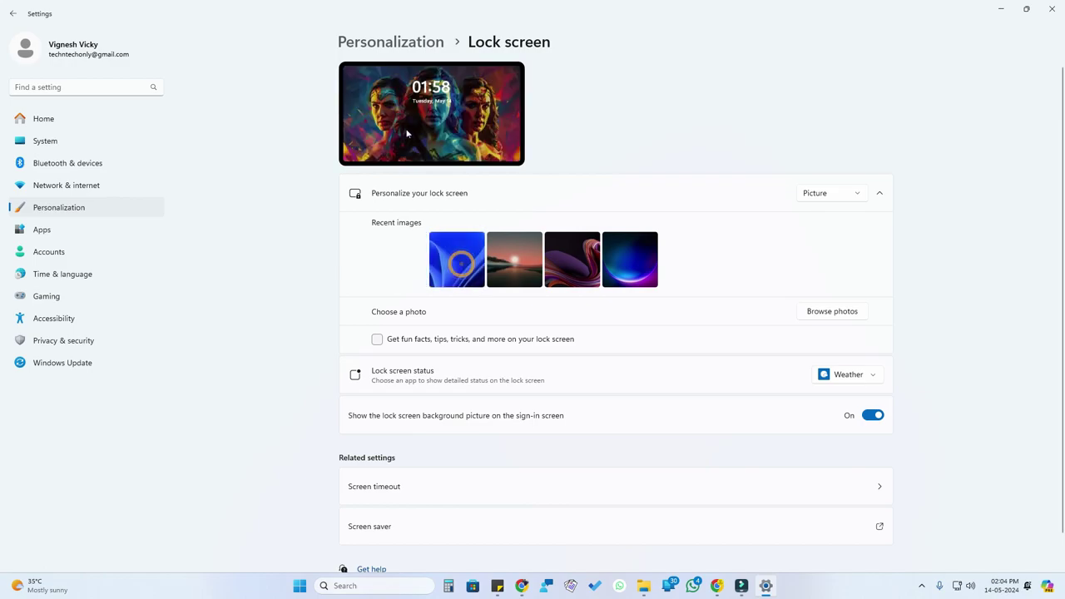
click(842, 199)
click(837, 217)
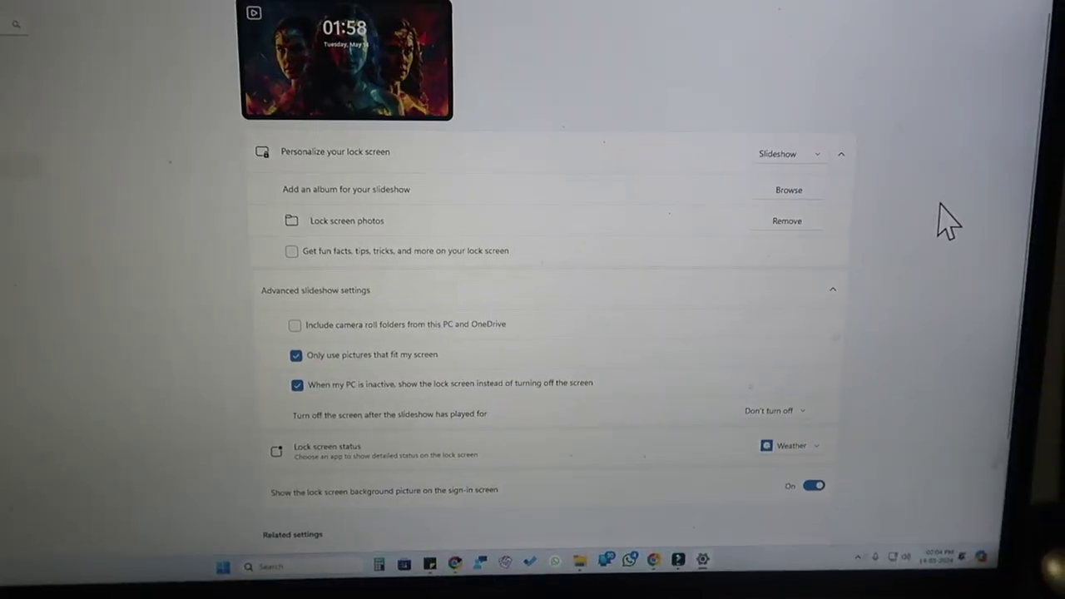
Lock the PC to show a slideshow photo behind the 02:04 clock.
key(super+l)
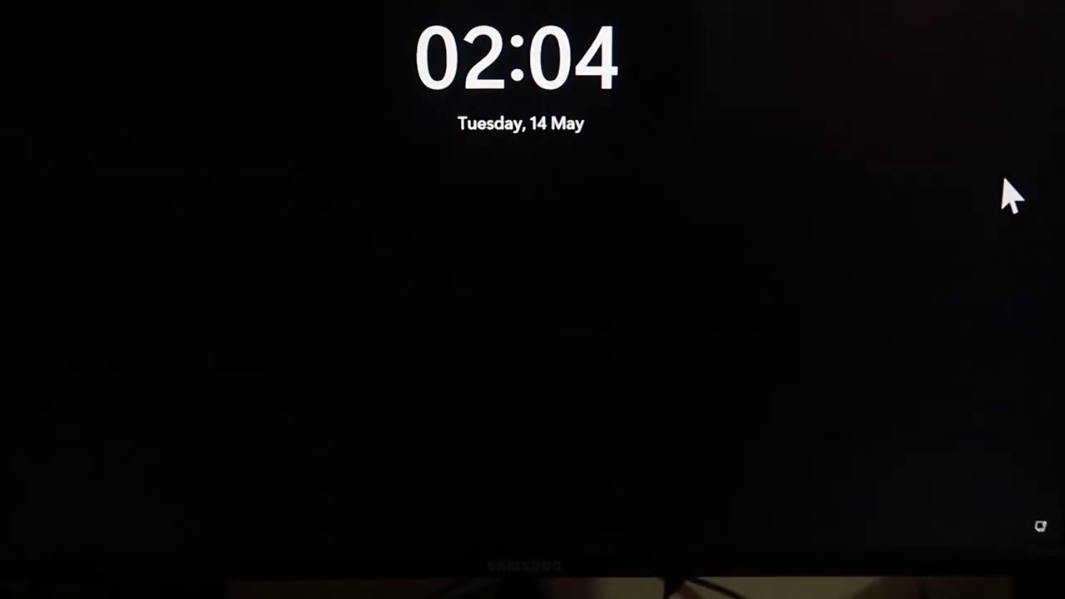